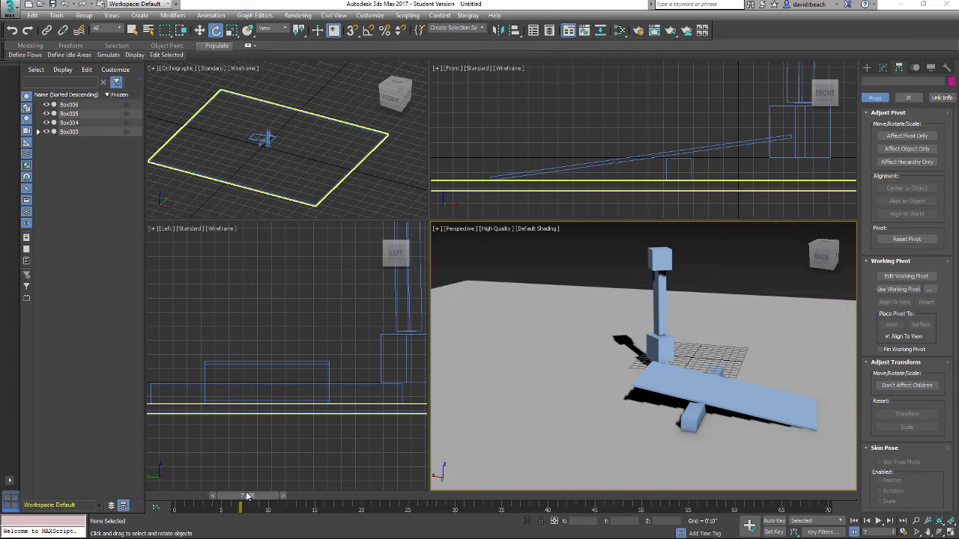
Scrub the time slider through the arm animation, reviewing frames 18 through 51
{"action": "left_click_drag", "start_coordinate": [248, 498], "coordinate": [537, 498]}
{"action": "left_click_drag", "start_coordinate": [585, 521], "coordinate": [715, 537]}
Scrub to frame 57 and select the seesaw plank Box004 with Select and Rotate
{"action": "key", "text": "e"}
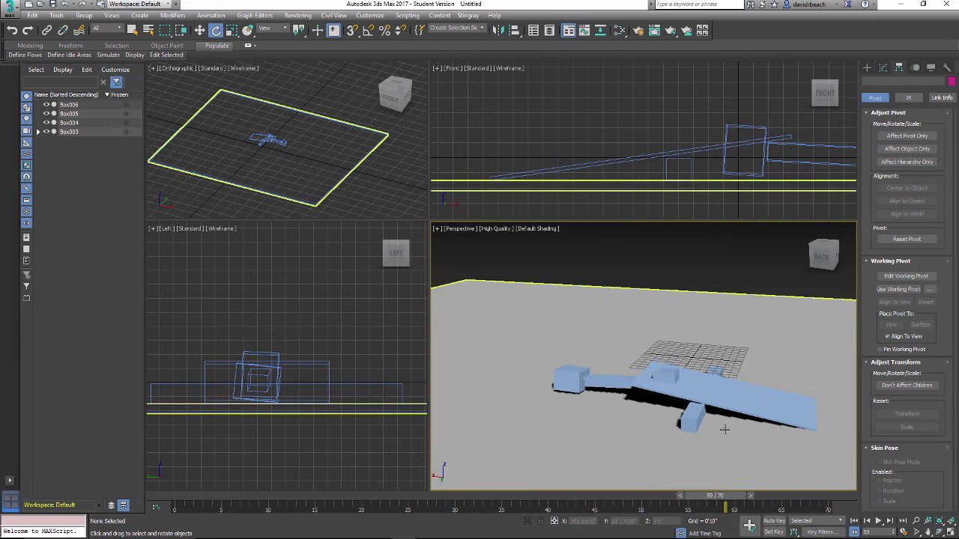
{"action": "key", "text": "q"}
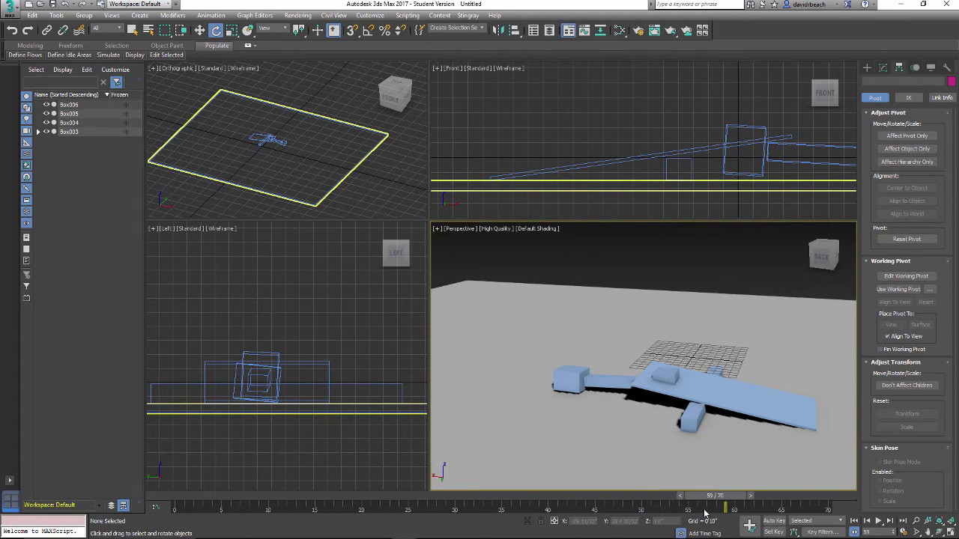
{"action": "left_click_drag", "start_coordinate": [723, 501], "coordinate": [688, 501]}
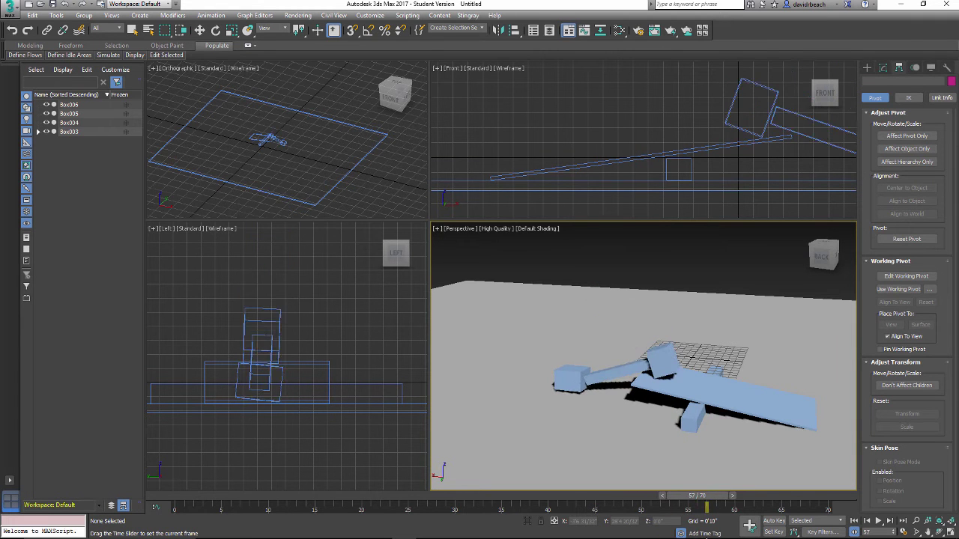
{"action": "key", "text": "e"}
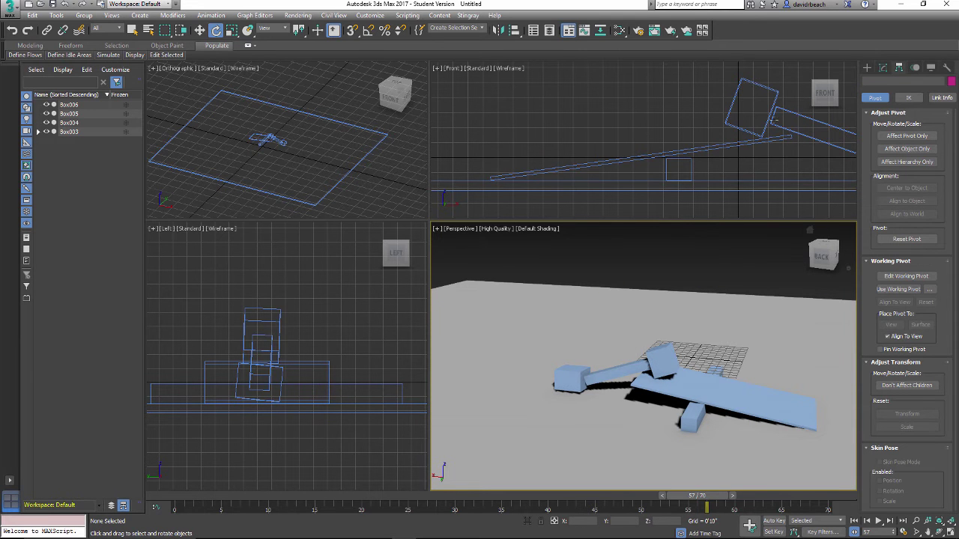
{"action": "left_click", "coordinate": [739, 145]}
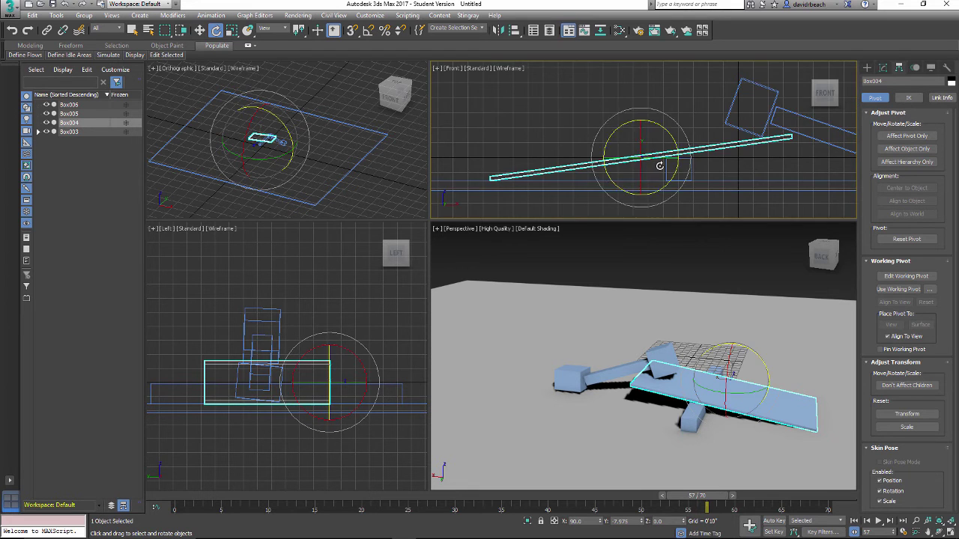
Zoom the Front viewport and switch the reference coordinate system from View to Local
{"action": "scroll", "coordinate": [680, 171], "scroll_direction": "up", "scroll_amount": 3}
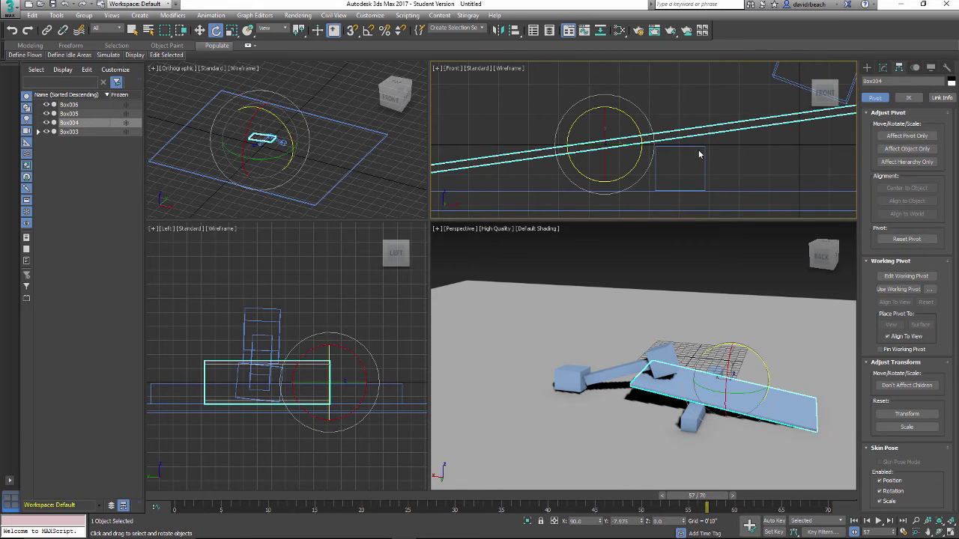
{"action": "scroll", "coordinate": [699, 153], "scroll_direction": "down", "scroll_amount": 2}
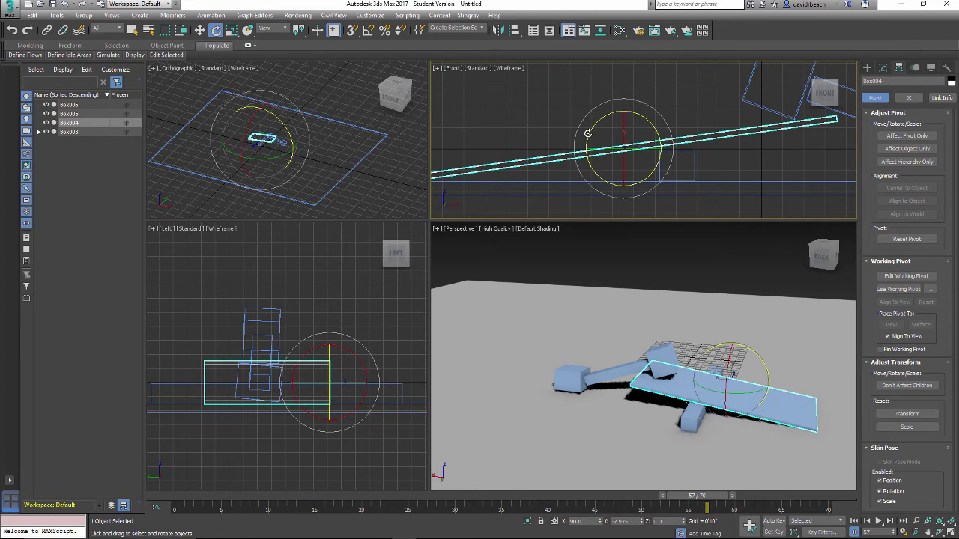
{"action": "left_click", "coordinate": [283, 30]}
{"action": "left_click", "coordinate": [282, 59]}
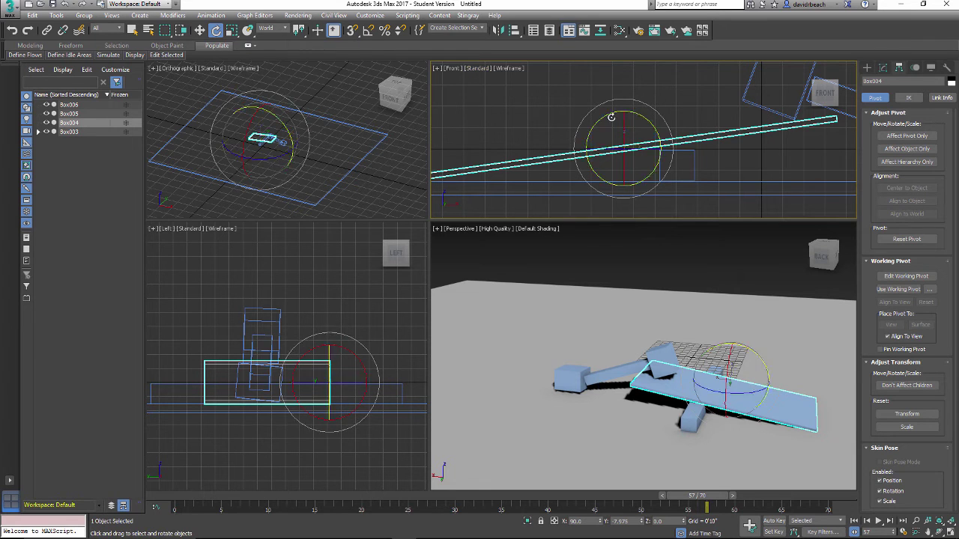
{"action": "left_click", "coordinate": [281, 30]}
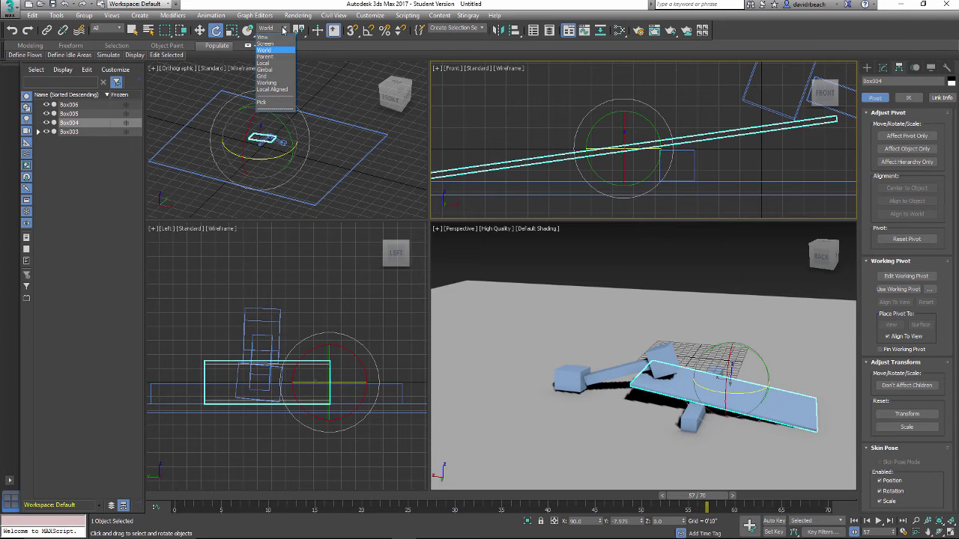
{"action": "left_click", "coordinate": [274, 65]}
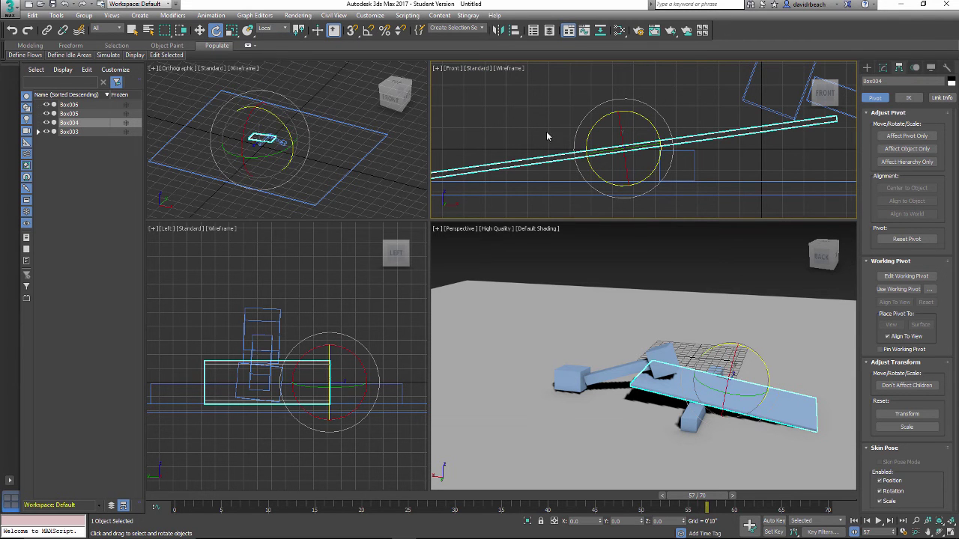
{"action": "middle_click_drag", "start_coordinate": [732, 157], "coordinate": [655, 156]}
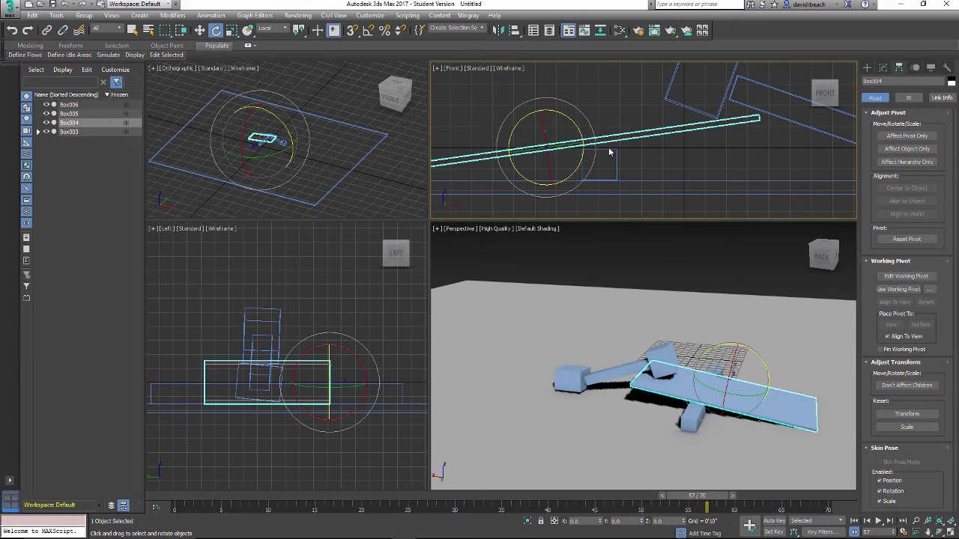
{"action": "left_click", "coordinate": [867, 68]}
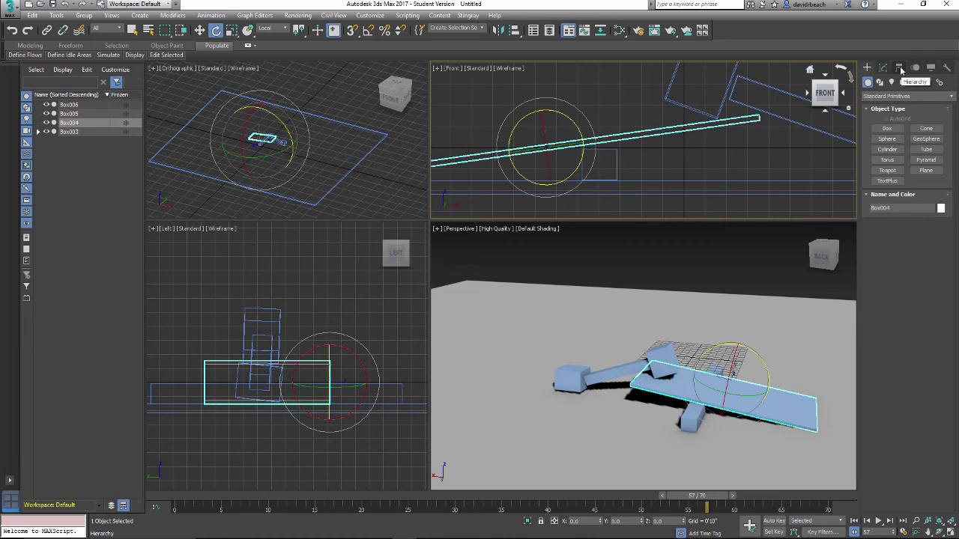
Enable Affect Pivot Only under Hierarchy > Pivot and activate Select and Move
{"action": "left_click", "coordinate": [899, 68]}
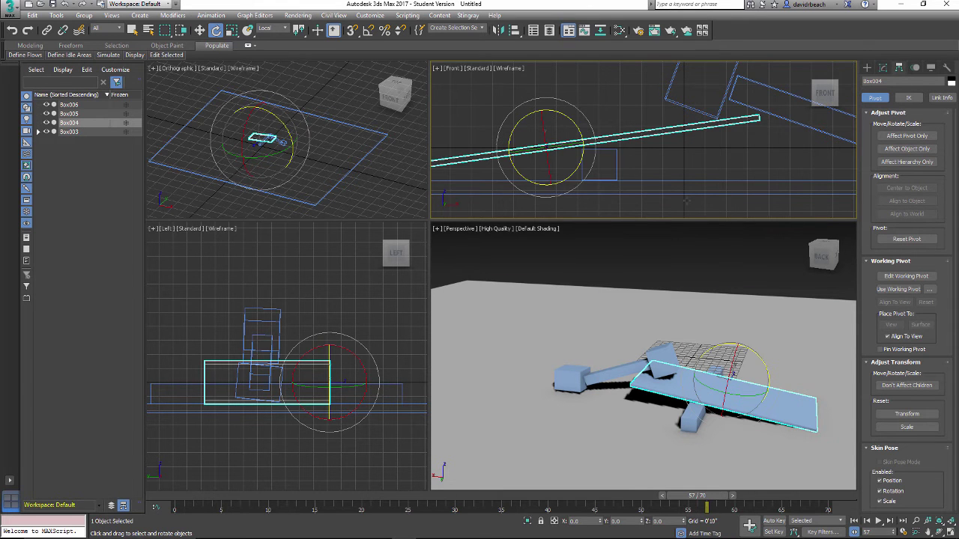
{"action": "left_click", "coordinate": [906, 136]}
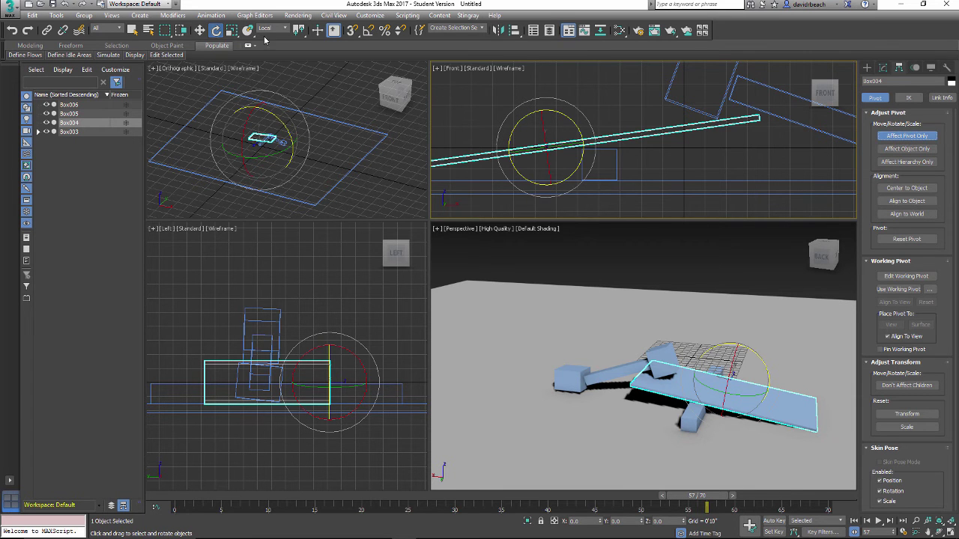
{"action": "left_click", "coordinate": [199, 30]}
Drag the plank's pivot to its middle above the fulcrum in the Front and Left views
{"action": "left_click_drag", "start_coordinate": [577, 145], "coordinate": [634, 143]}
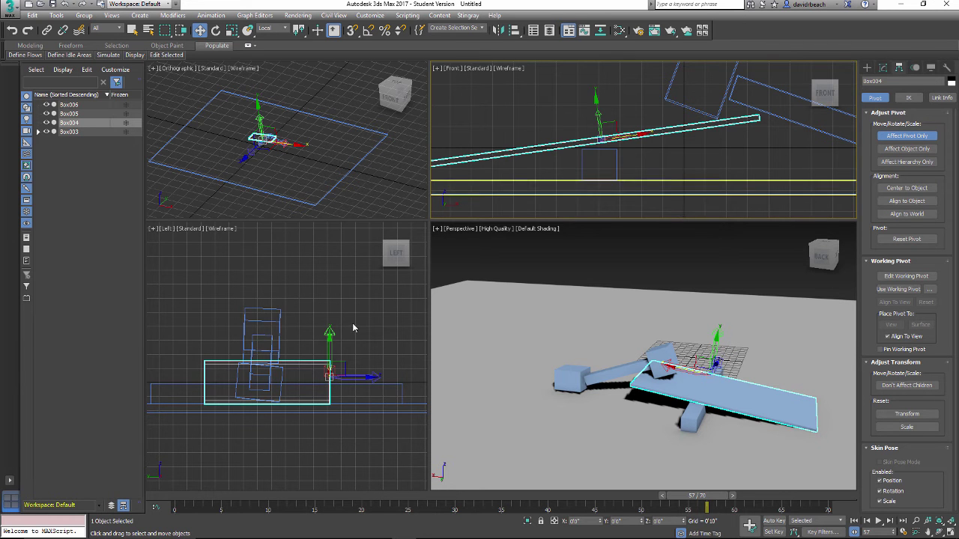
{"action": "middle_click_drag", "start_coordinate": [264, 326], "coordinate": [287, 289]}
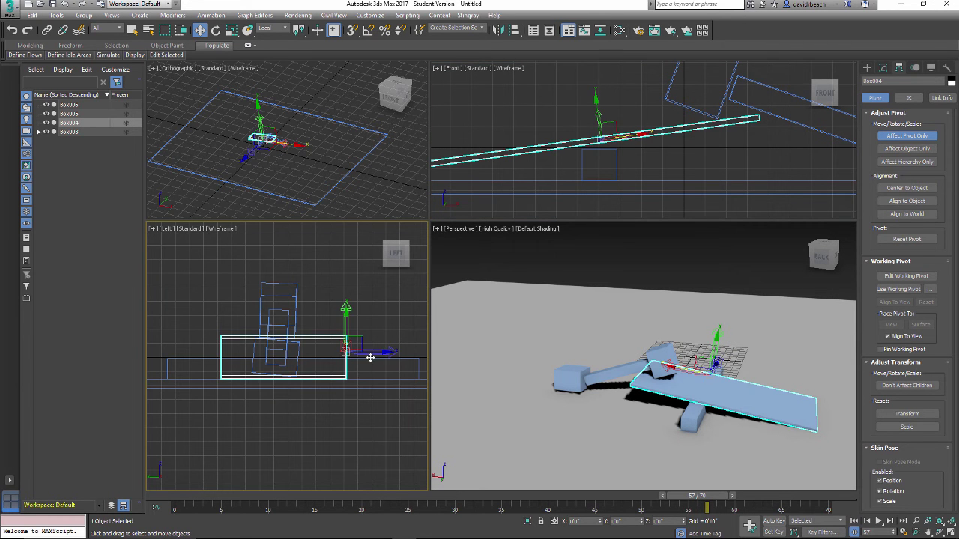
{"action": "left_click_drag", "start_coordinate": [380, 354], "coordinate": [314, 349]}
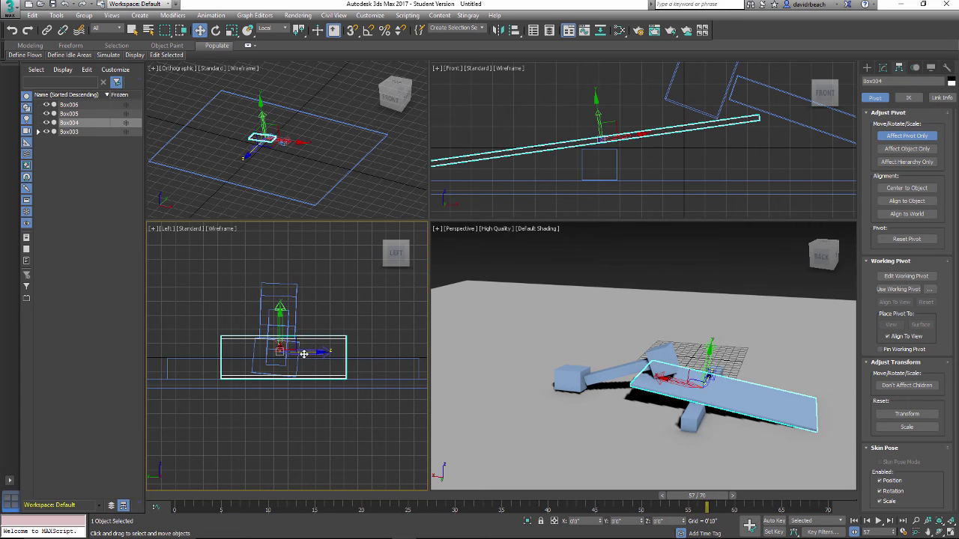
{"action": "left_click_drag", "start_coordinate": [632, 135], "coordinate": [635, 136]}
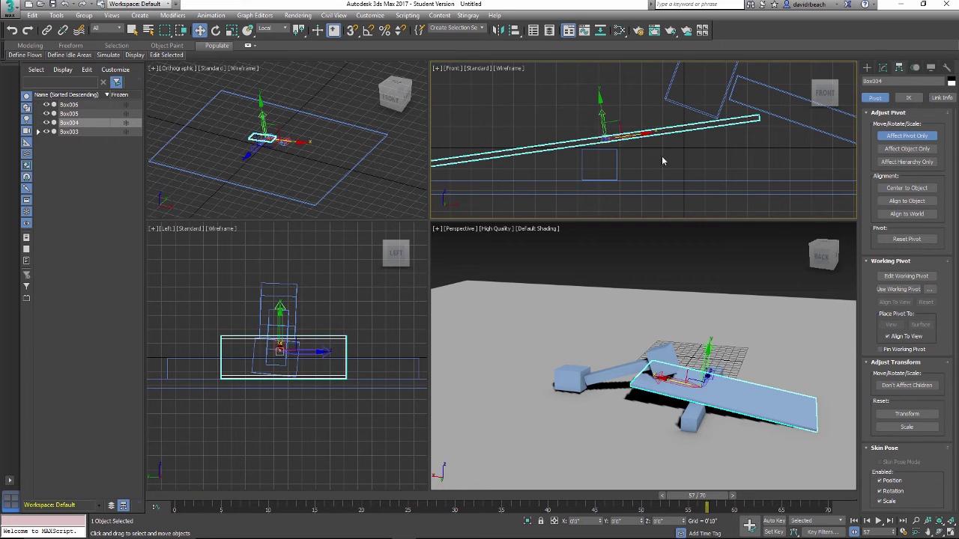
{"action": "middle_click_drag", "start_coordinate": [691, 180], "coordinate": [680, 183]}
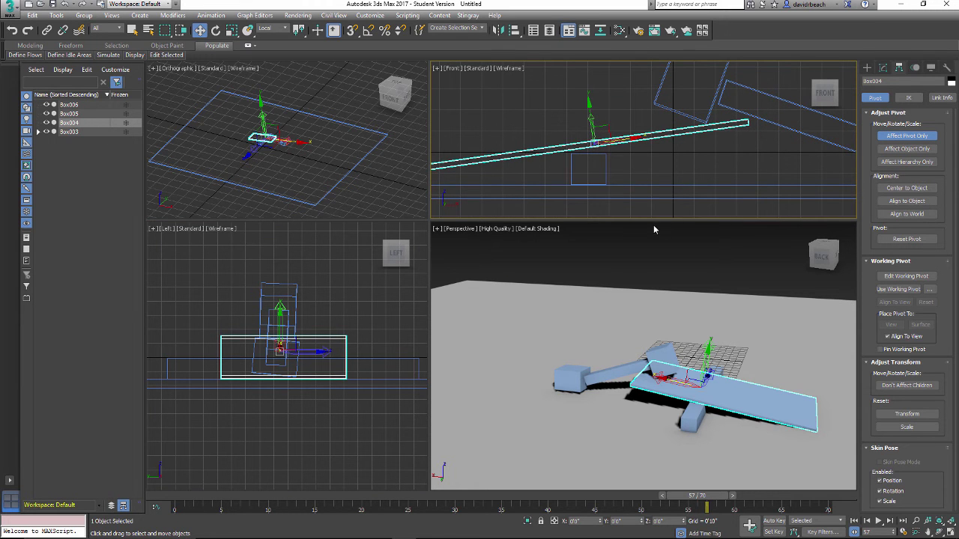
Turn off Affect Pivot Only and return the timeline to frame 57
{"action": "left_click", "coordinate": [917, 139]}
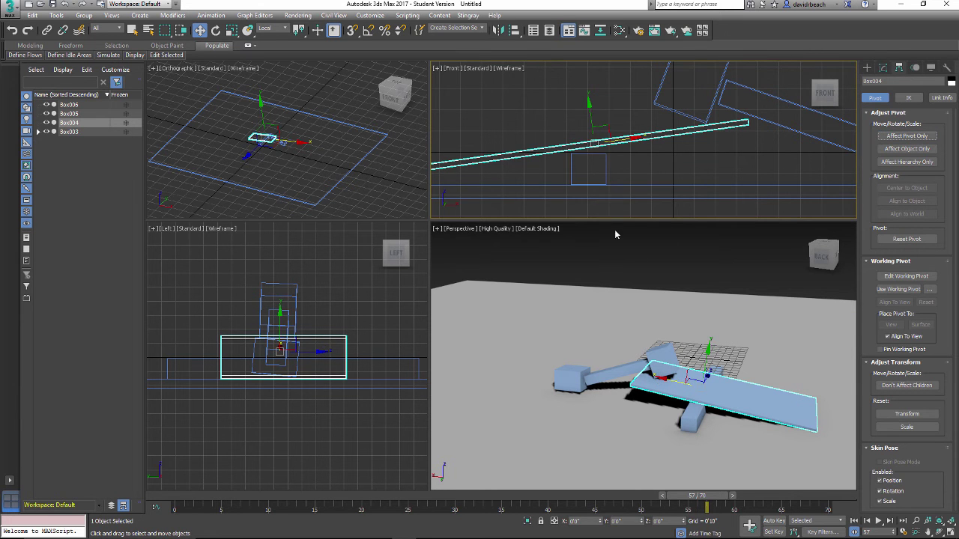
{"action": "mouse_move", "coordinate": [702, 501]}
{"action": "left_mouse_down"}
{"action": "mouse_move", "coordinate": [715, 500]}
{"action": "mouse_move", "coordinate": [697, 503]}
{"action": "mouse_move", "coordinate": [706, 502]}
{"action": "left_mouse_up"}
{"action": "key", "text": "w"}
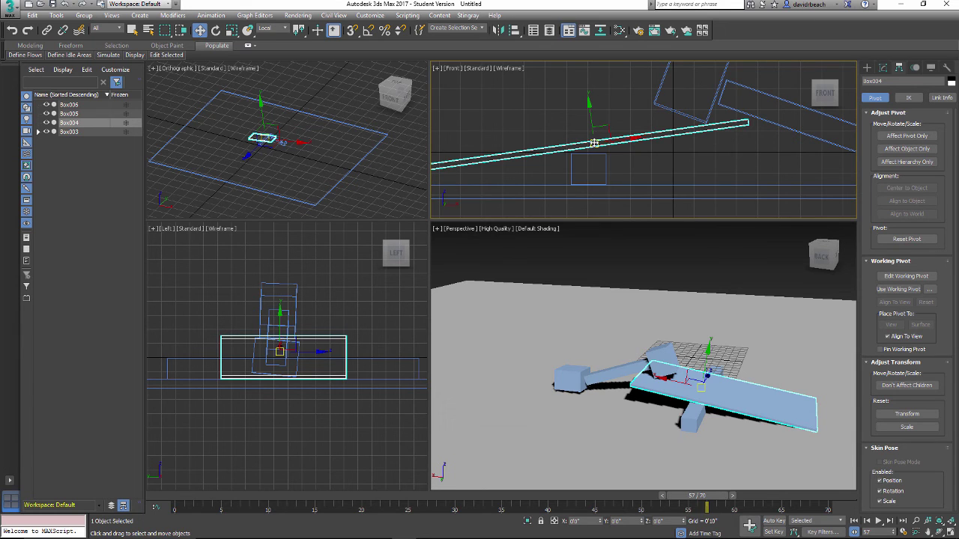
With Auto Key on, rotate the plank about -29 degrees near frame 60
{"action": "left_click", "coordinate": [773, 521]}
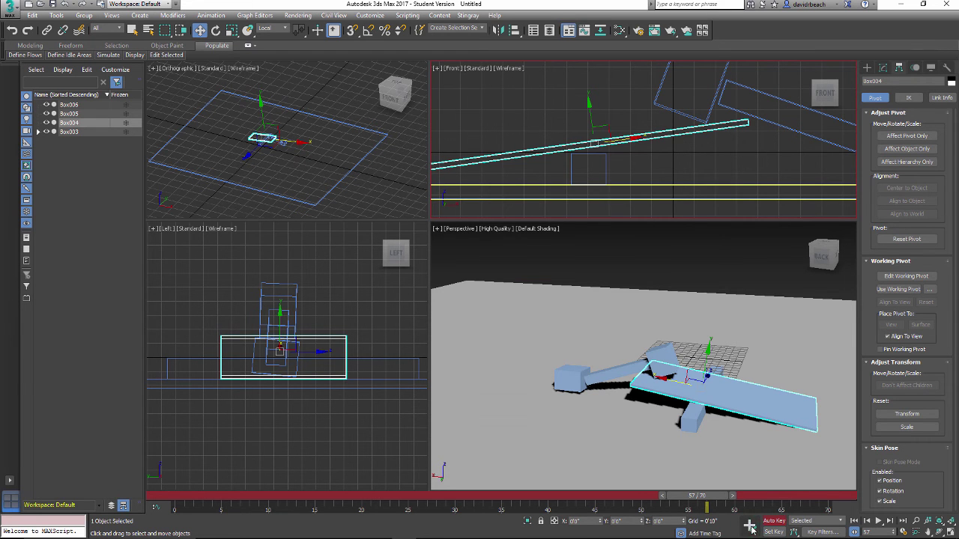
{"action": "left_click_drag", "start_coordinate": [714, 499], "coordinate": [743, 508]}
{"action": "key", "text": "w"}
{"action": "left_click", "coordinate": [215, 30]}
{"action": "left_click_drag", "start_coordinate": [623, 120], "coordinate": [656, 144]}
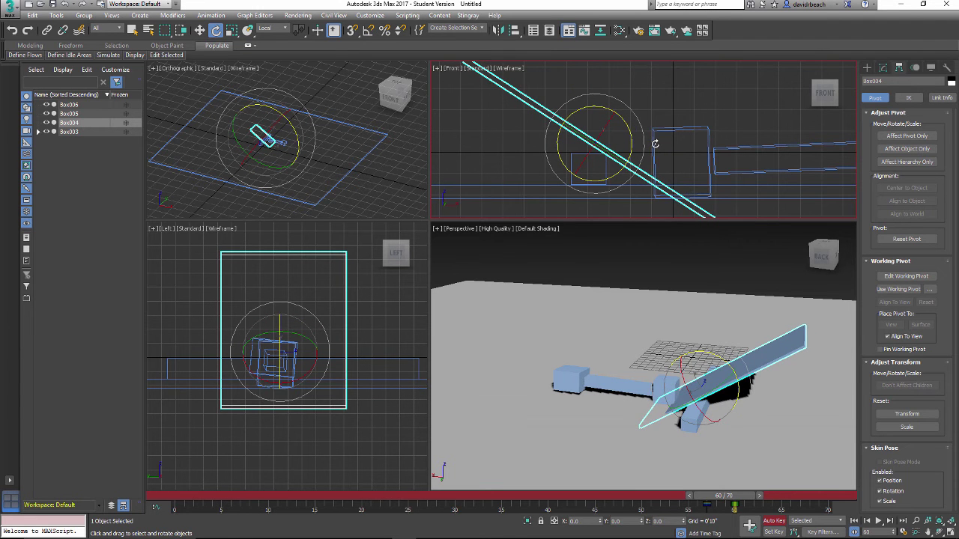
Scrub back through frame 59 and frames 44–48 to check the flip, then return to frame 0
{"action": "left_click_drag", "start_coordinate": [732, 499], "coordinate": [330, 500]}
{"action": "left_click_drag", "start_coordinate": [614, 508], "coordinate": [549, 527]}
{"action": "key", "text": "Home"}
Turn off Auto Key and browse the Tools, Customize, Stingray, Rendering and Create menus
{"action": "key", "text": "e"}
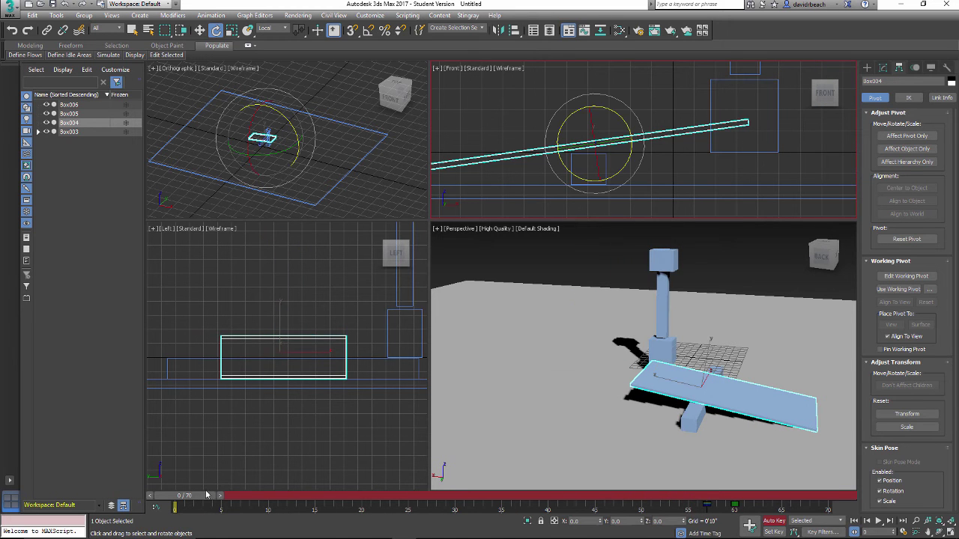
{"action": "left_click", "coordinate": [779, 522]}
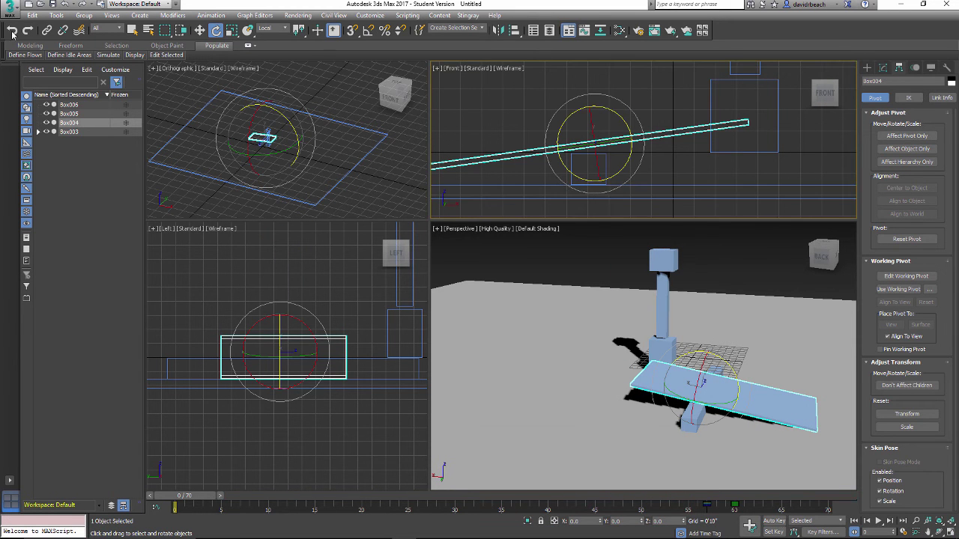
{"action": "left_click", "coordinate": [55, 16]}
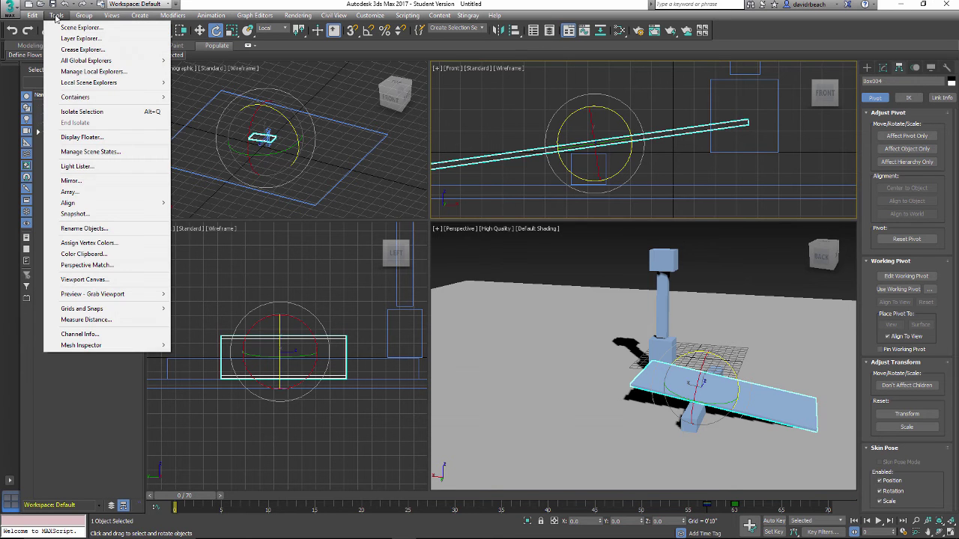
{"action": "mouse_move", "coordinate": [117, 298]}
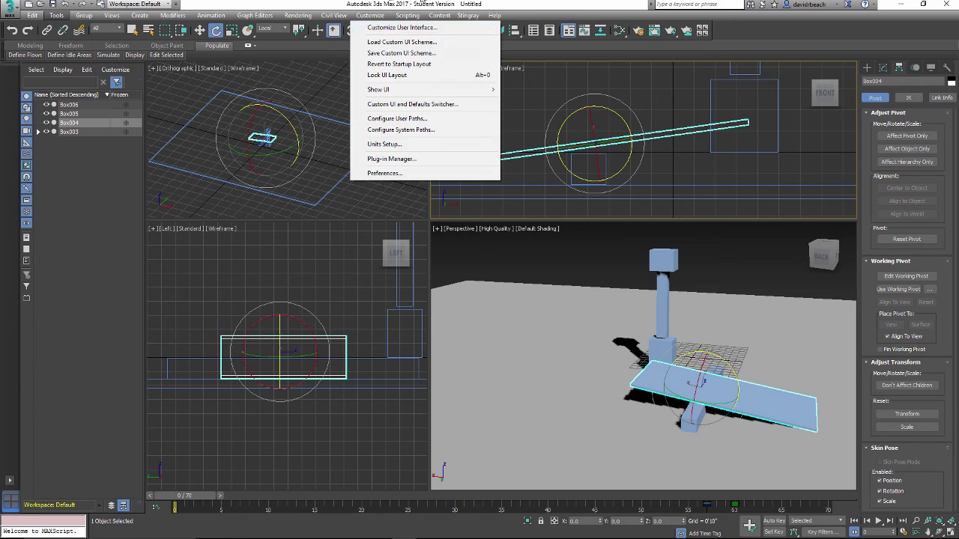
{"action": "mouse_move", "coordinate": [381, 15]}
{"action": "mouse_move", "coordinate": [463, 15]}
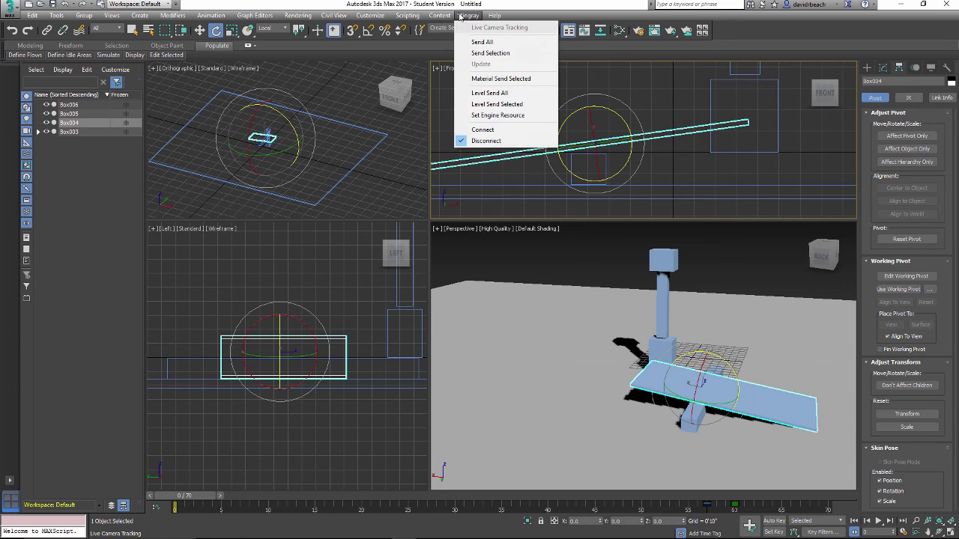
{"action": "mouse_move", "coordinate": [292, 19]}
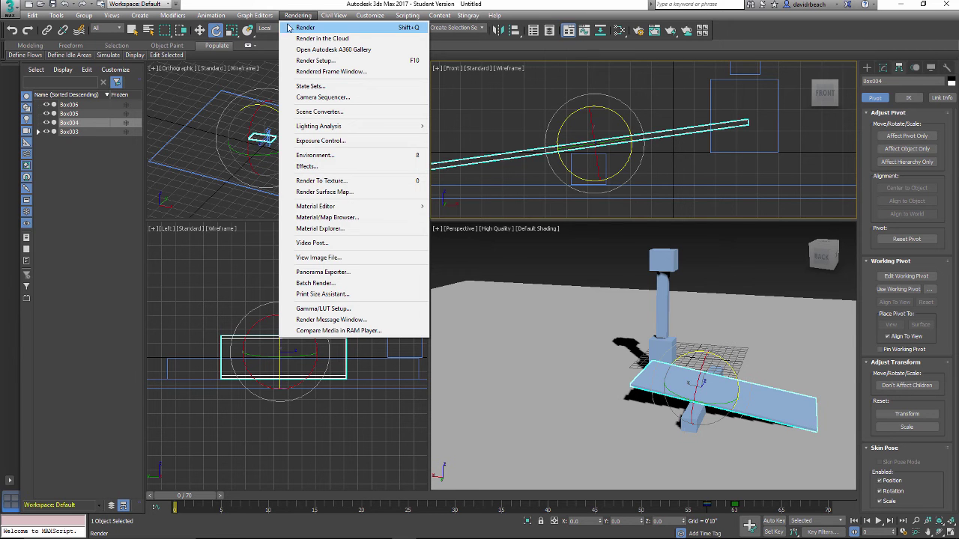
{"action": "left_click", "coordinate": [139, 15]}
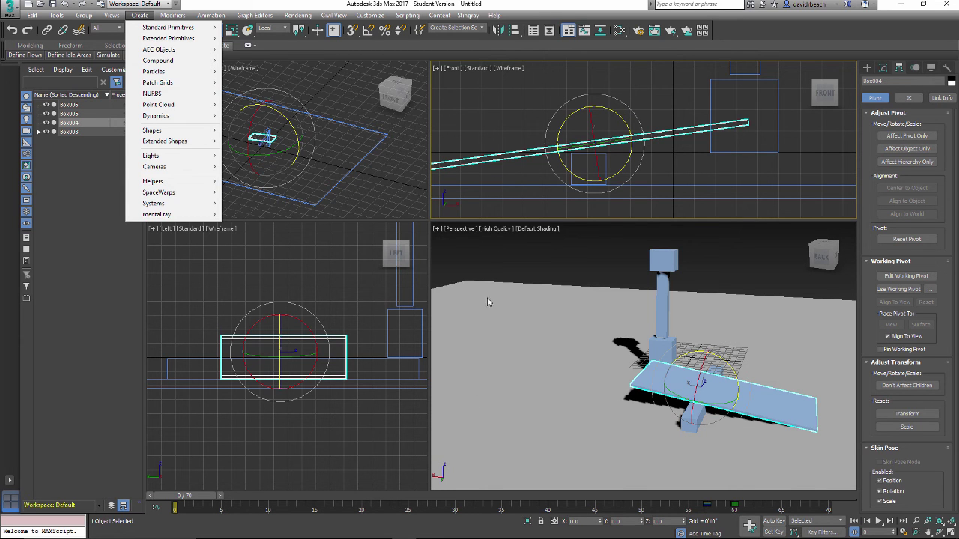
With nothing selected, create a Perspective-view preview animation at 100% output size
{"action": "left_click", "coordinate": [526, 253]}
{"action": "left_click", "coordinate": [526, 250]}
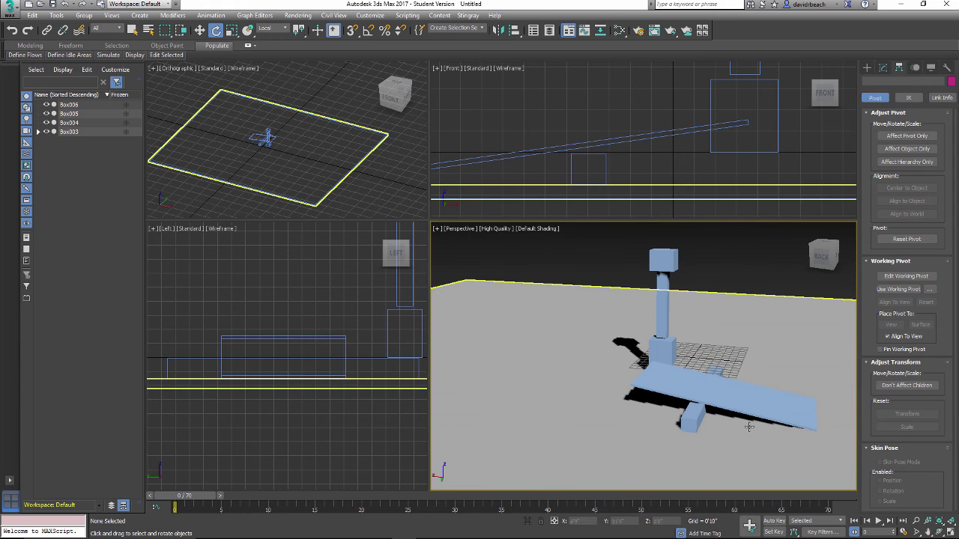
{"action": "left_click", "coordinate": [56, 15]}
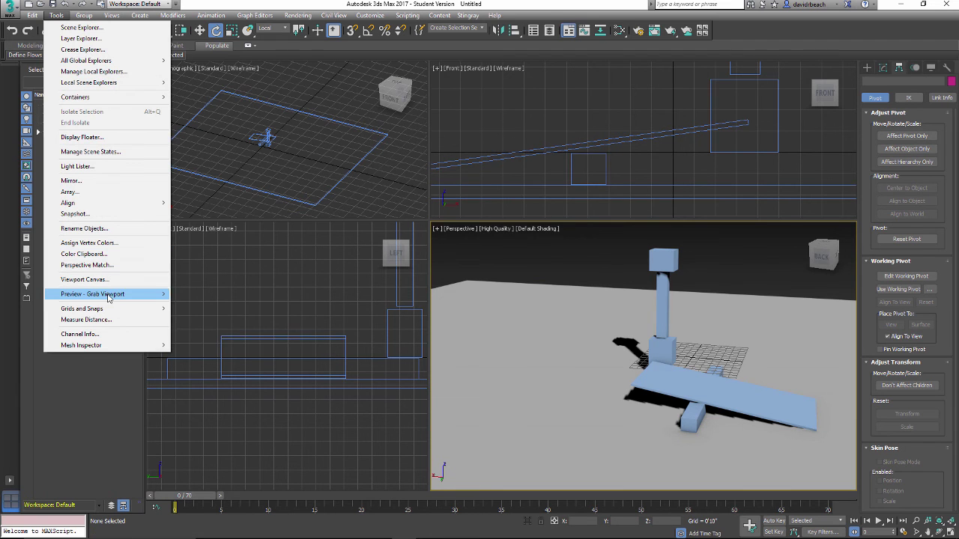
{"action": "left_click", "coordinate": [211, 296]}
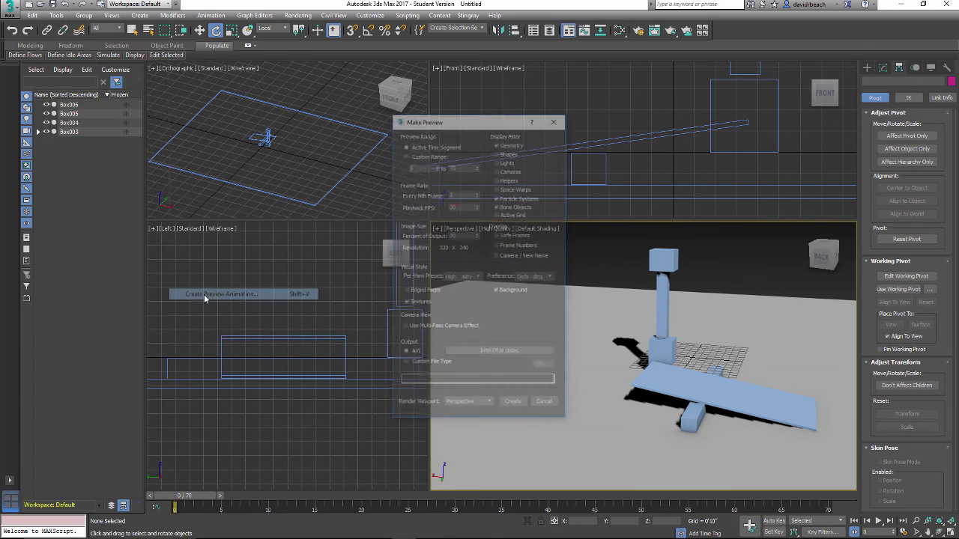
{"action": "left_click_drag", "start_coordinate": [474, 124], "coordinate": [302, 95]}
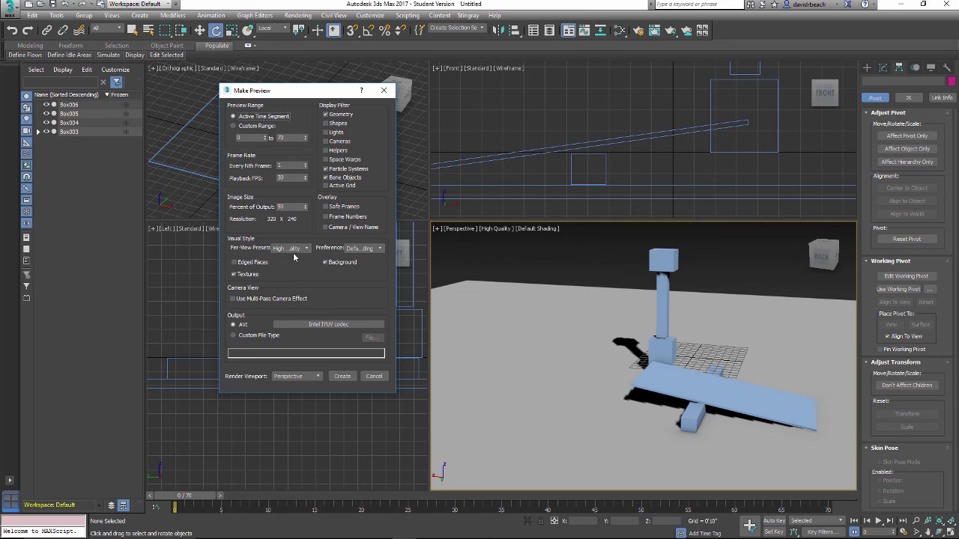
{"action": "double_click", "coordinate": [281, 206]}
{"action": "left_click", "coordinate": [299, 377]}
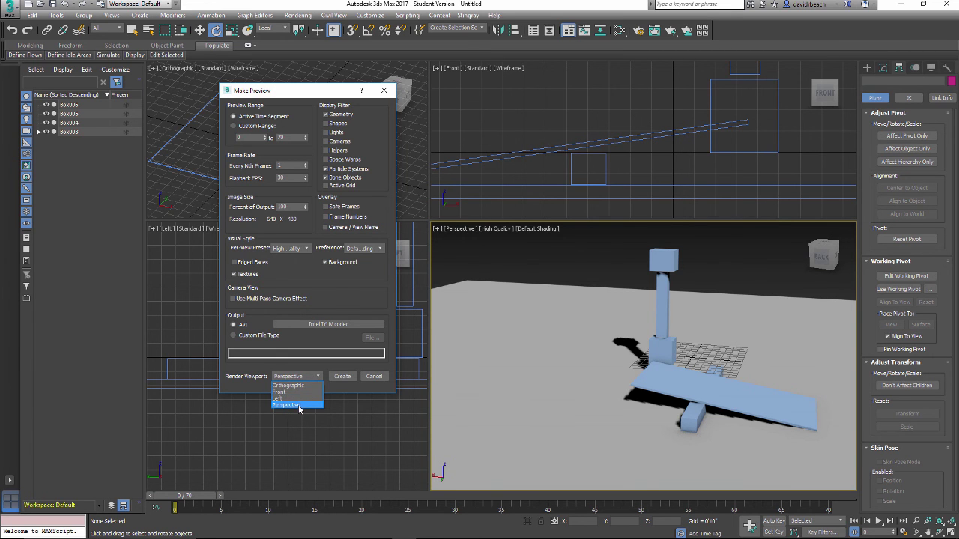
{"action": "left_click", "coordinate": [299, 405]}
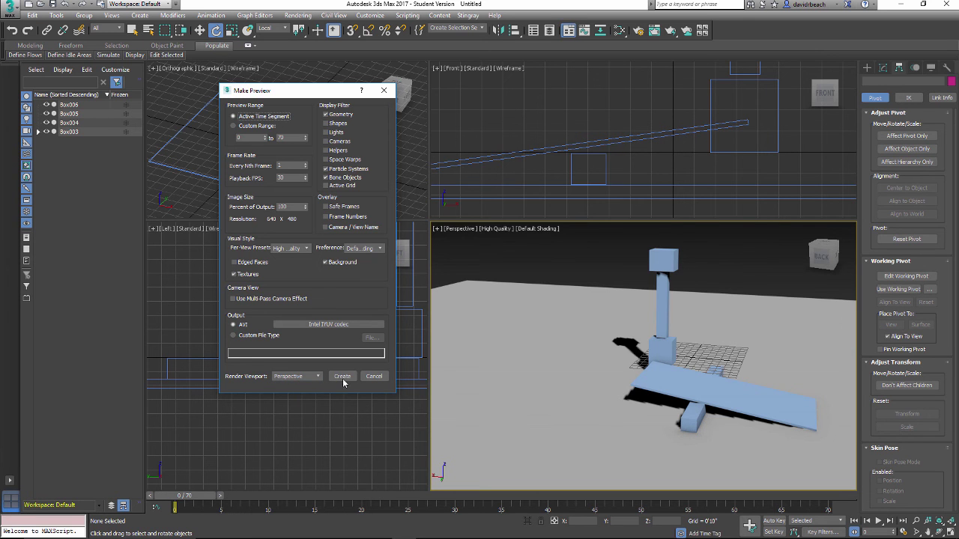
{"action": "left_click", "coordinate": [342, 377]}
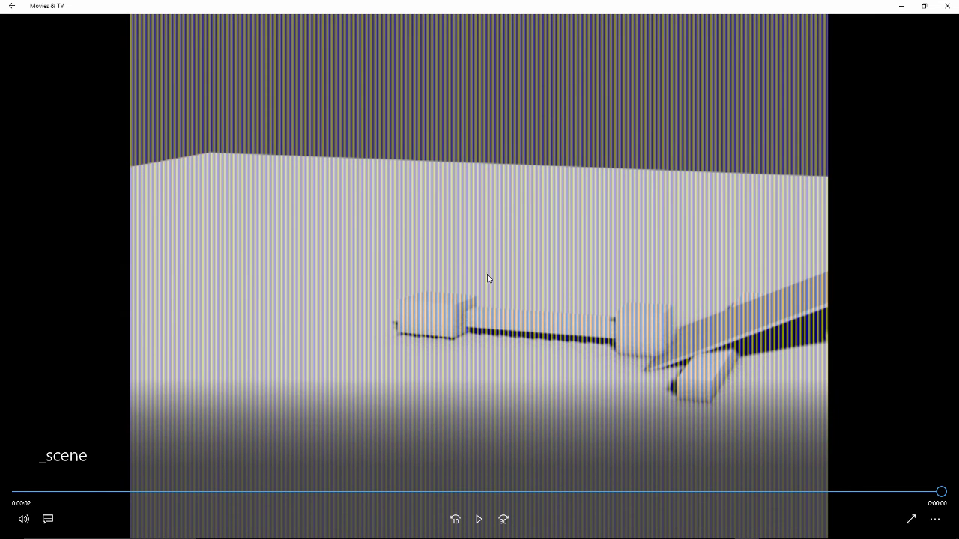
Replay the seesaw preview in Movies & TV, then leave the player and close the app
{"action": "left_click", "coordinate": [478, 519]}
{"action": "left_click", "coordinate": [479, 519]}
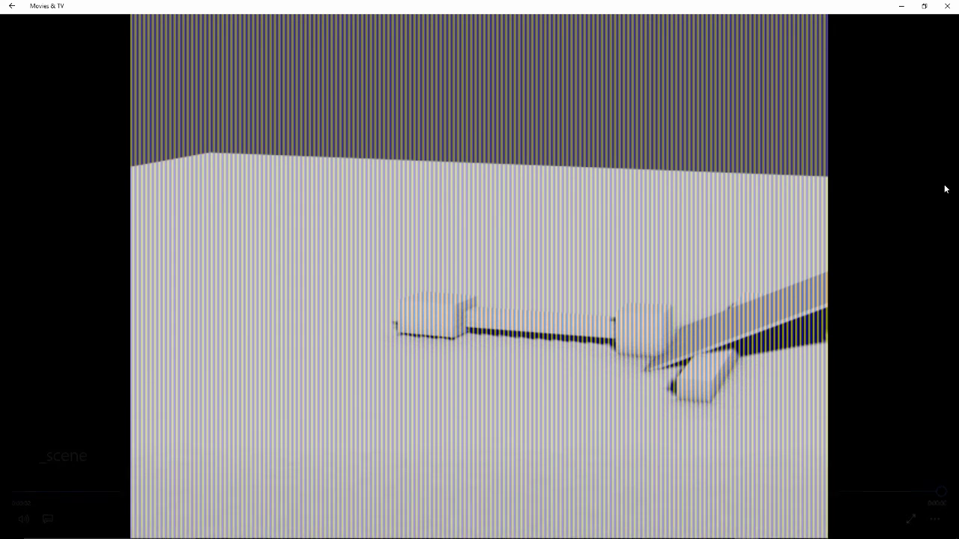
{"action": "left_click", "coordinate": [12, 6]}
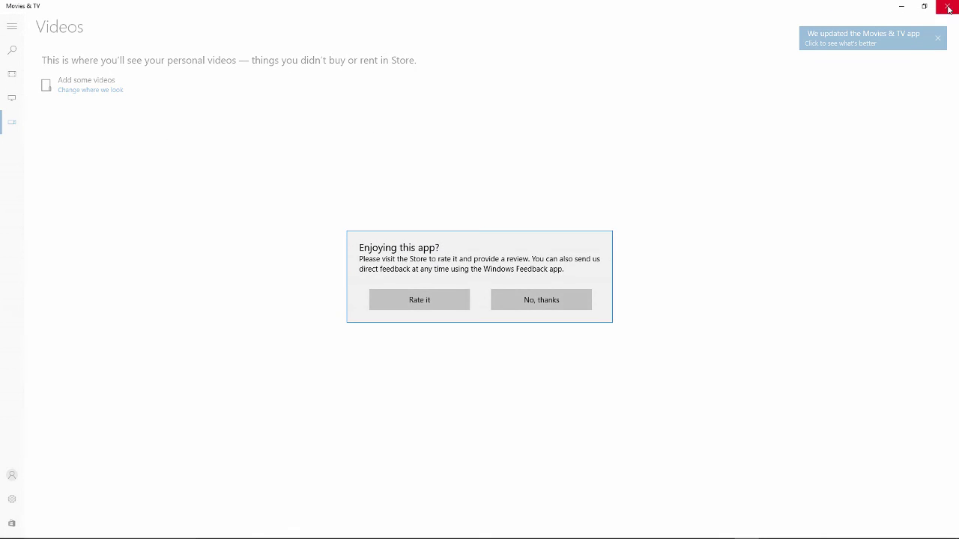
{"action": "left_click", "coordinate": [947, 6]}
{"action": "left_click", "coordinate": [562, 407]}
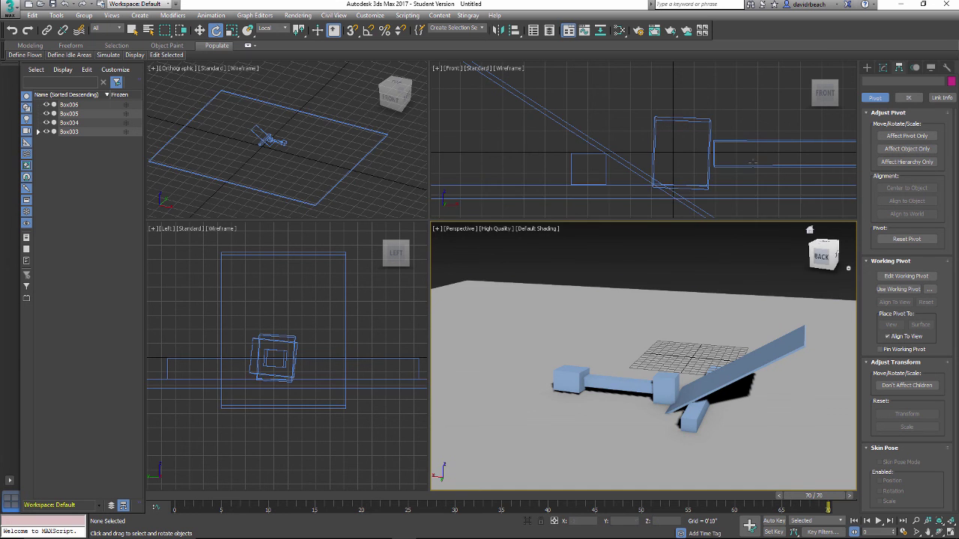
{"action": "middle_click_drag", "start_coordinate": [621, 412], "coordinate": [574, 392]}
{"action": "scroll", "coordinate": [576, 397], "scroll_direction": "down", "scroll_amount": 3}
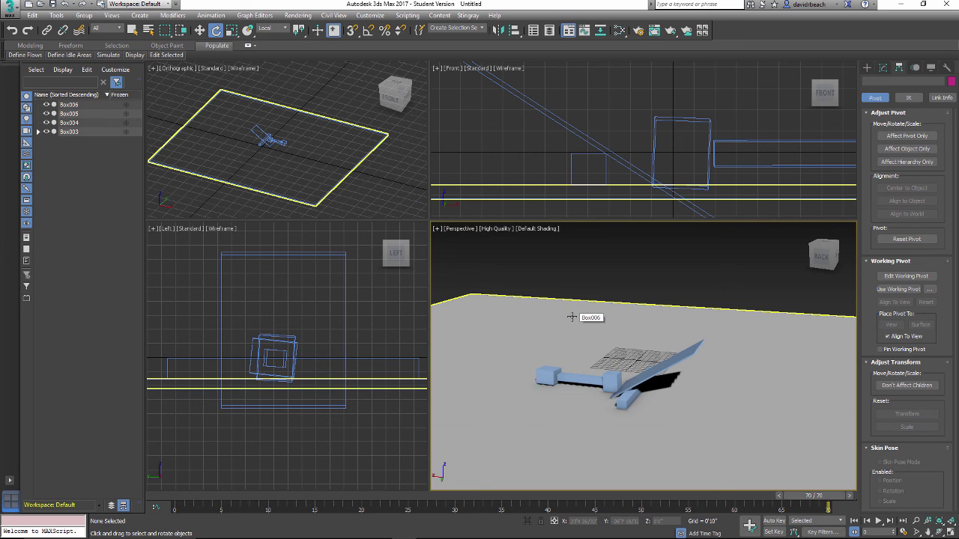
{"action": "key", "text": "ctrl+d"}
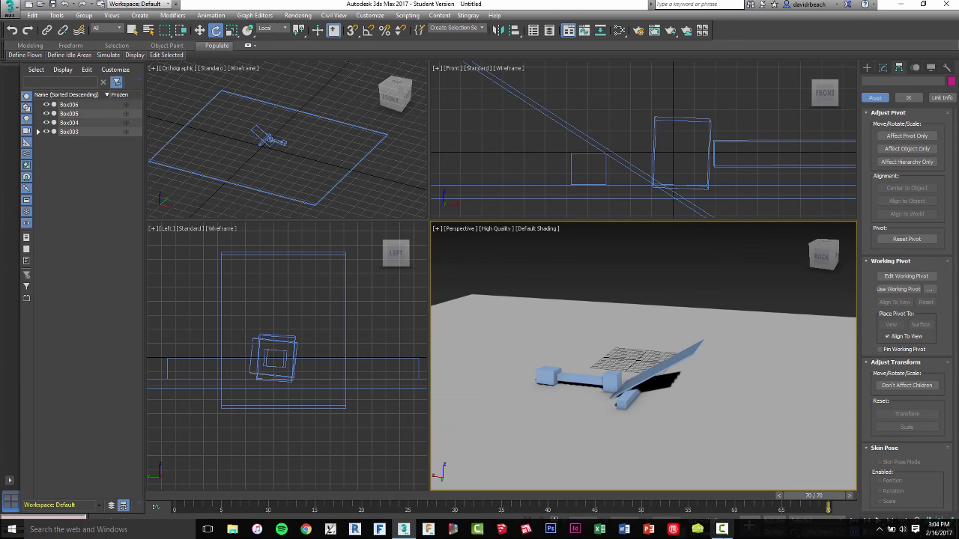
{"action": "mouse_move", "coordinate": [723, 529]}
{"action": "left_click", "coordinate": [739, 512]}
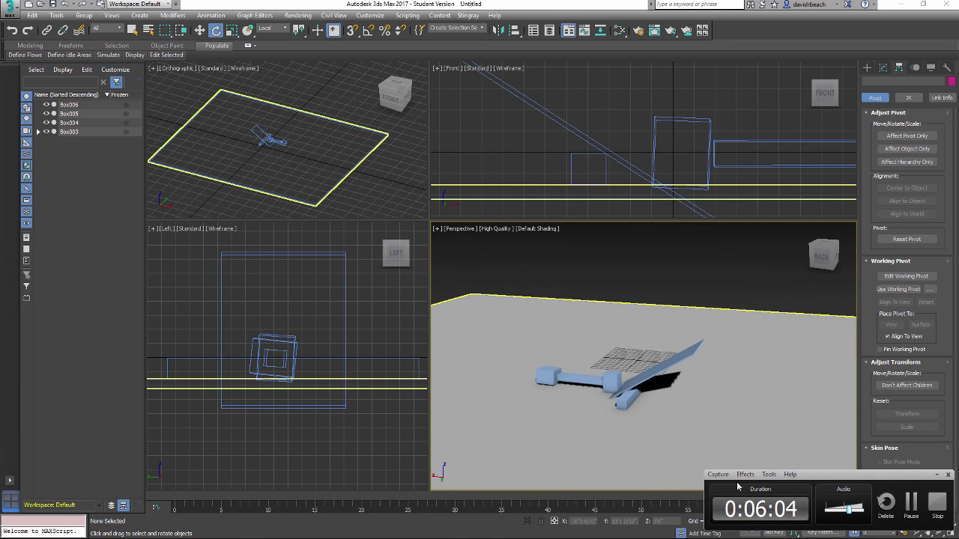